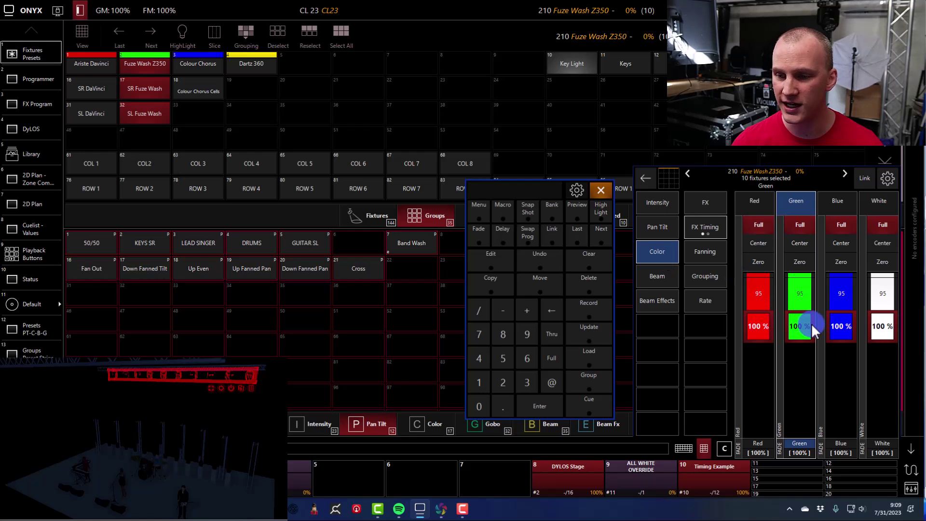
Set the selected Fuze Wash Z350 fixtures' intensity to full and their White channel to zero.
{"action": "left_click", "coordinate": [669, 205]}
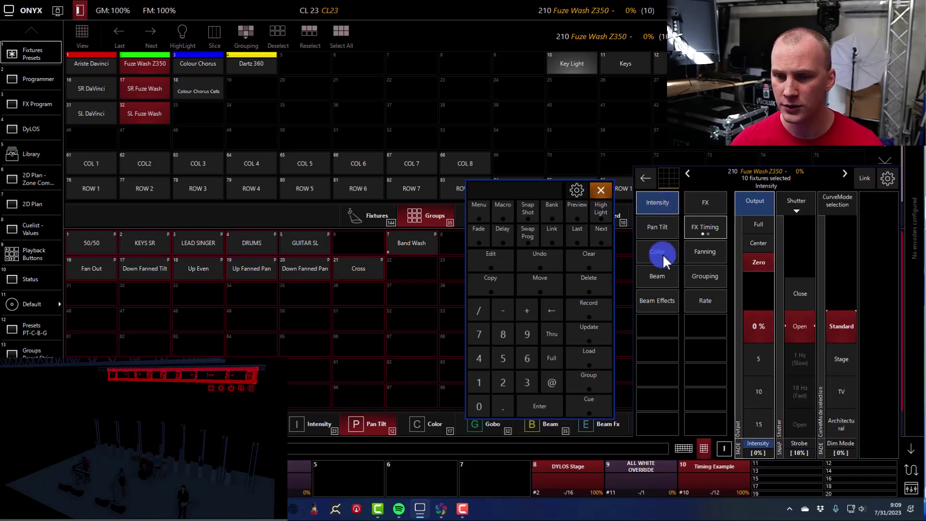
{"action": "left_click", "coordinate": [755, 224]}
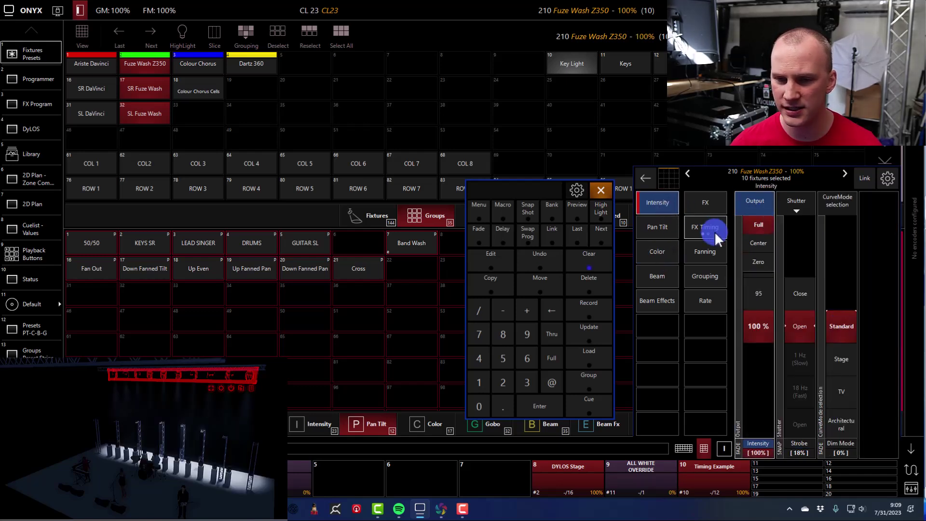
{"action": "left_click", "coordinate": [676, 252]}
{"action": "left_click", "coordinate": [600, 190]}
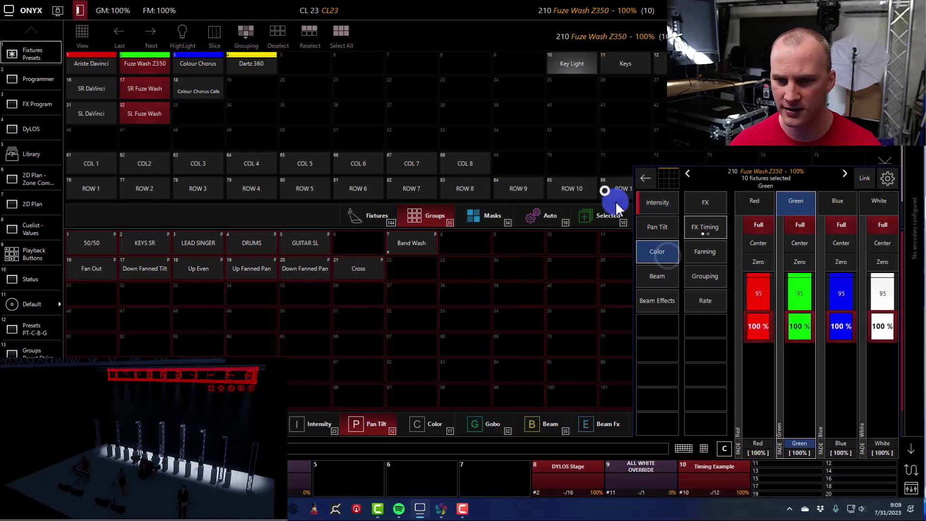
{"action": "left_click", "coordinate": [882, 261]}
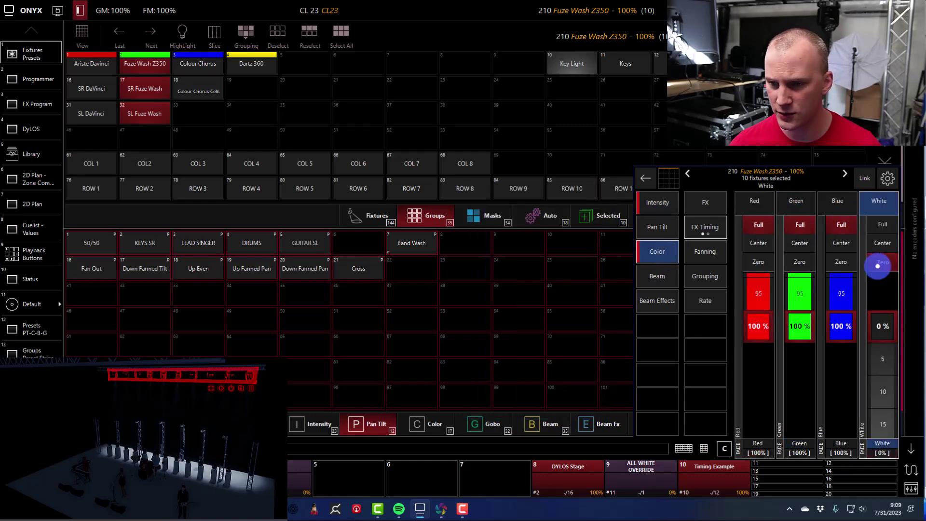
Pick pure red for the selected fixtures in the color mixer.
{"action": "left_click", "coordinate": [647, 179]}
{"action": "left_click", "coordinate": [461, 424]}
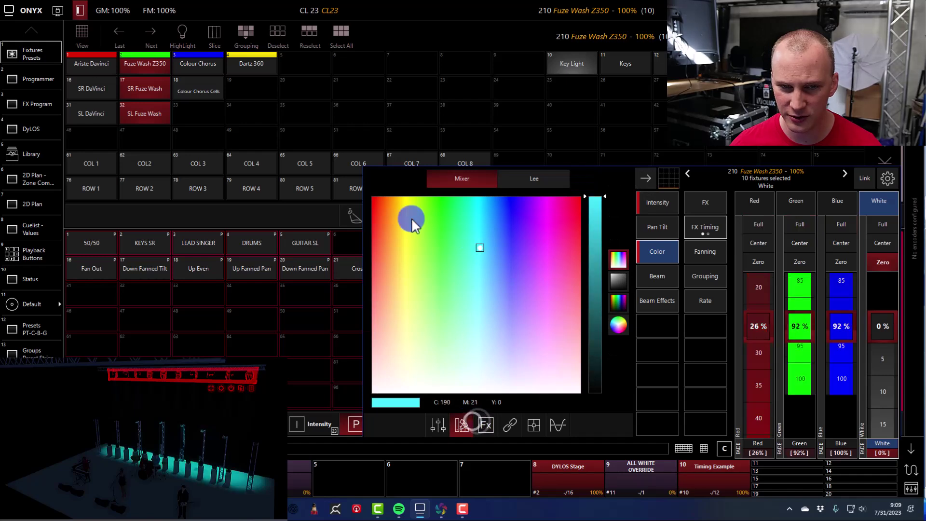
{"action": "left_click_drag", "start_coordinate": [409, 215], "coordinate": [363, 198]}
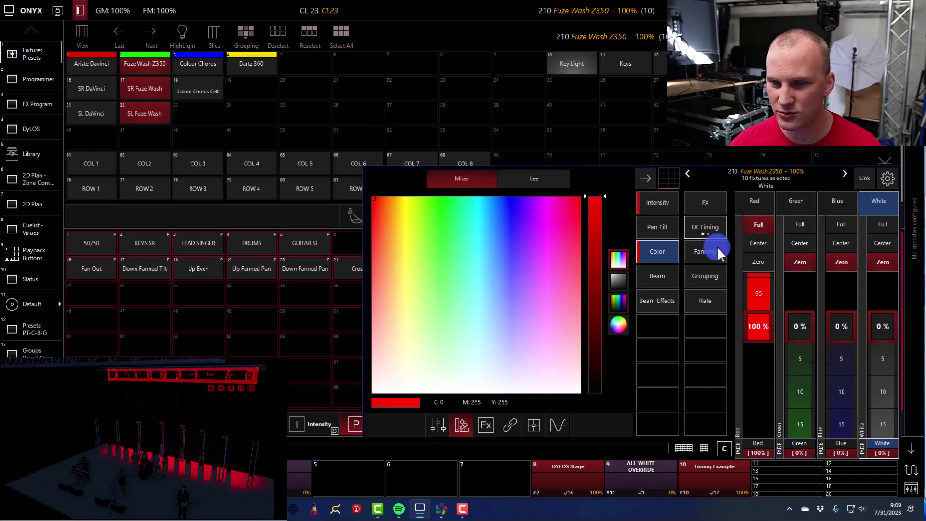
{"action": "left_click", "coordinate": [646, 180]}
Apply the MIXED RED color preset to the selected Fuze Wash Z350 fixtures.
{"action": "left_click", "coordinate": [429, 426]}
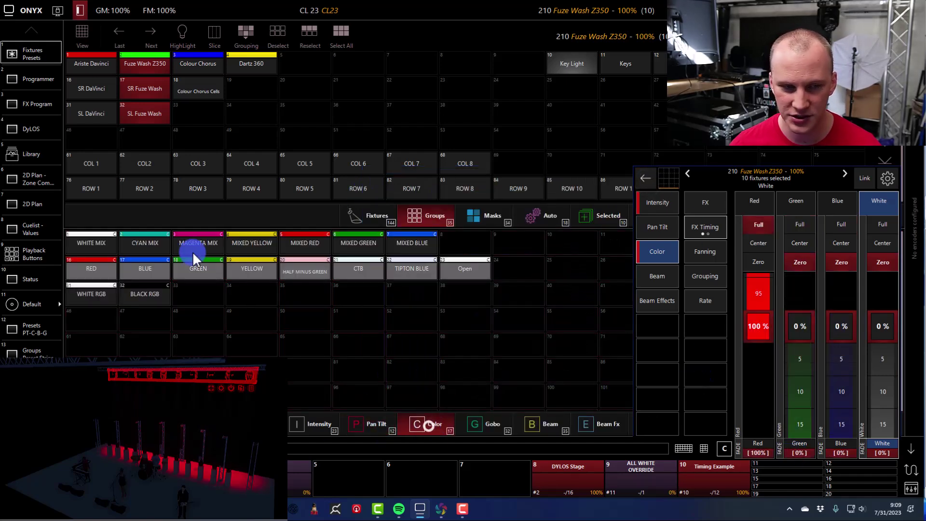
{"action": "left_click", "coordinate": [319, 246]}
{"action": "left_click", "coordinate": [357, 247]}
{"action": "left_click", "coordinate": [298, 245]}
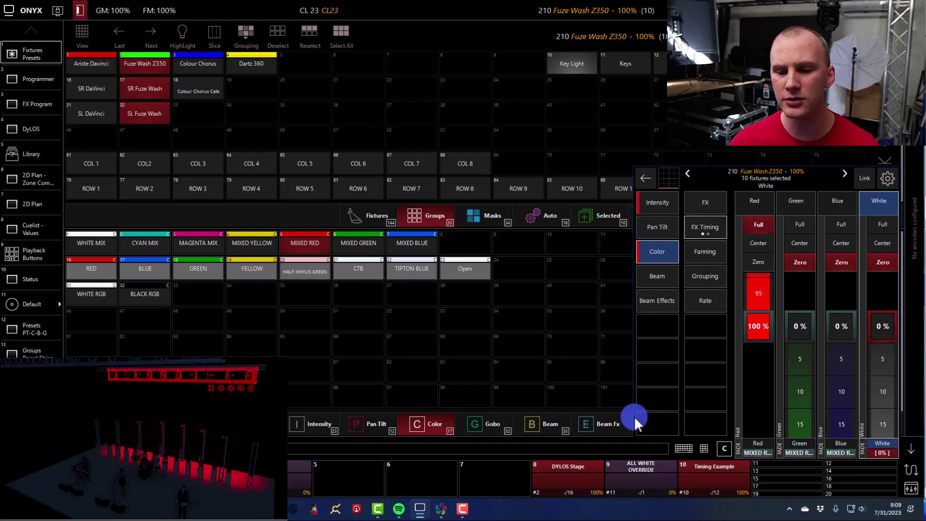
Record the red look as a new cuelist on playback 7 without a custom name and clear the programmer.
{"action": "left_click", "coordinate": [703, 449]}
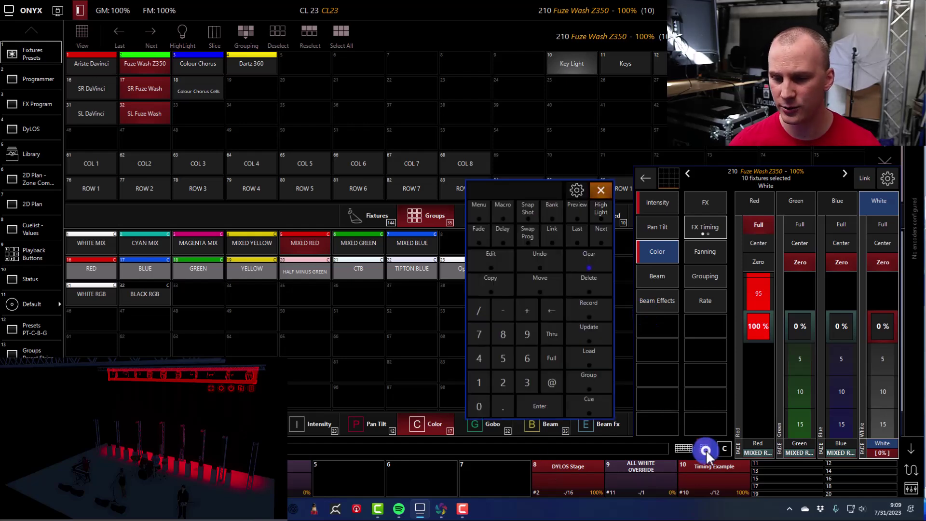
{"action": "left_click", "coordinate": [584, 305]}
{"action": "left_click", "coordinate": [492, 484]}
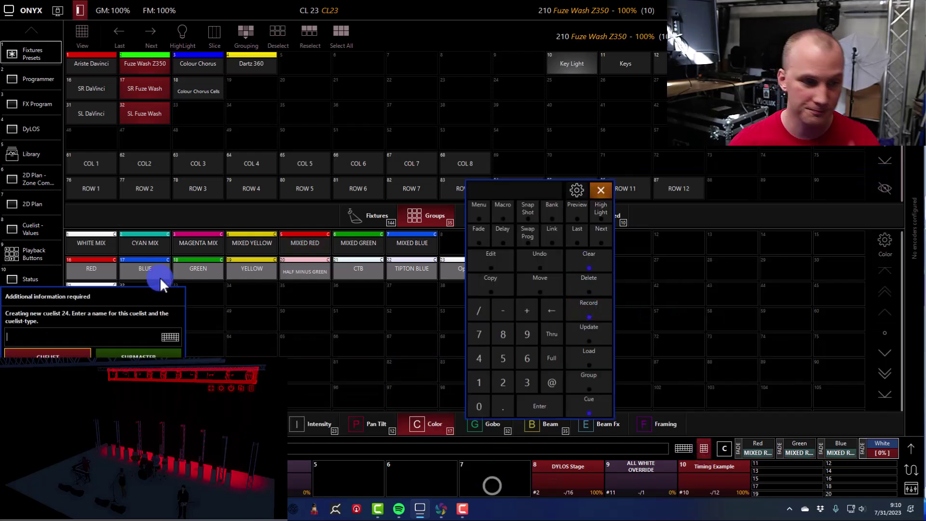
{"action": "key", "text": "Return"}
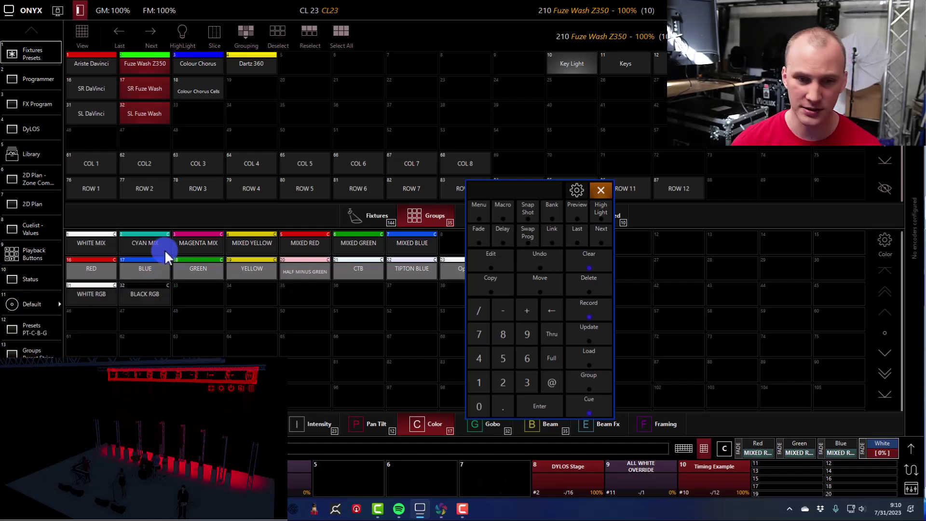
{"action": "left_click", "coordinate": [596, 264]}
Play the new cuelist CL24 to check the red look and release it.
{"action": "left_click_drag", "start_coordinate": [506, 474], "coordinate": [499, 294]}
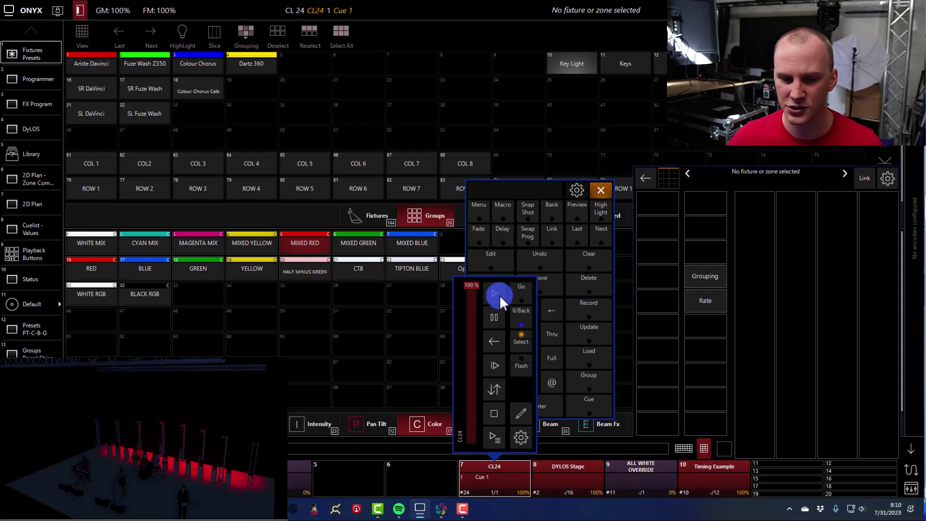
{"action": "left_click", "coordinate": [493, 416]}
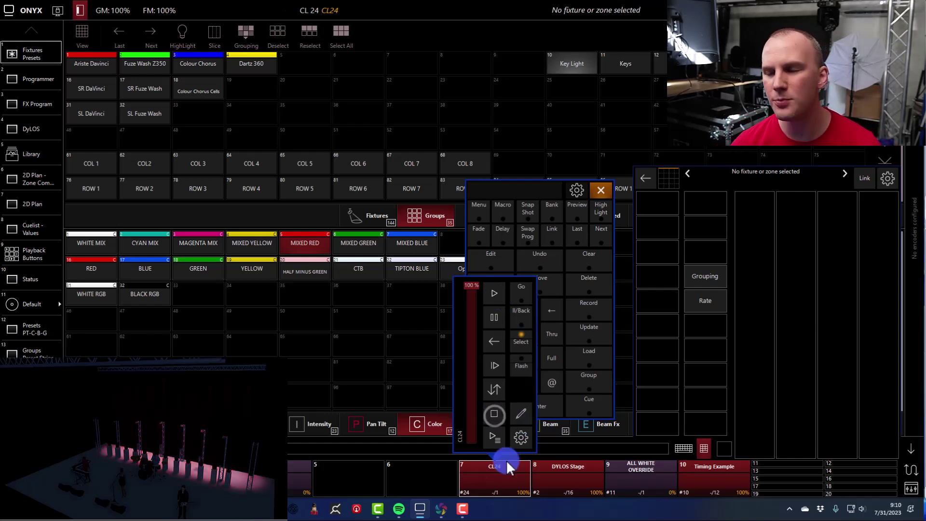
{"action": "left_click", "coordinate": [504, 485]}
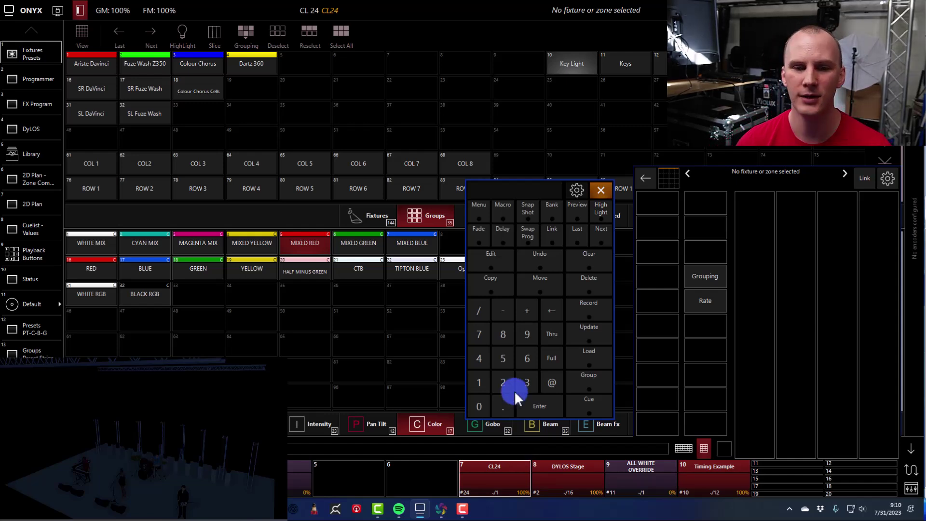
Select the Fuze Wash Z350 group and set its intensity to full.
{"action": "left_click", "coordinate": [136, 68]}
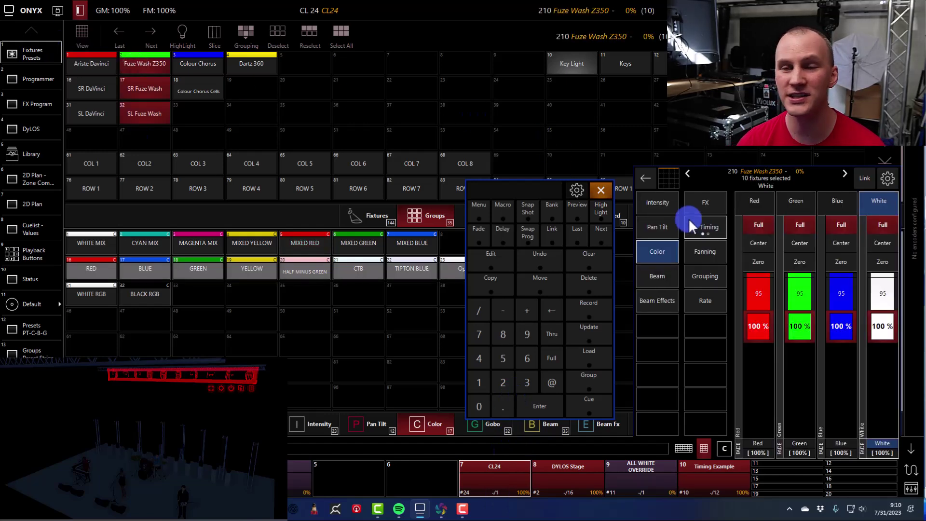
{"action": "left_click", "coordinate": [657, 202]}
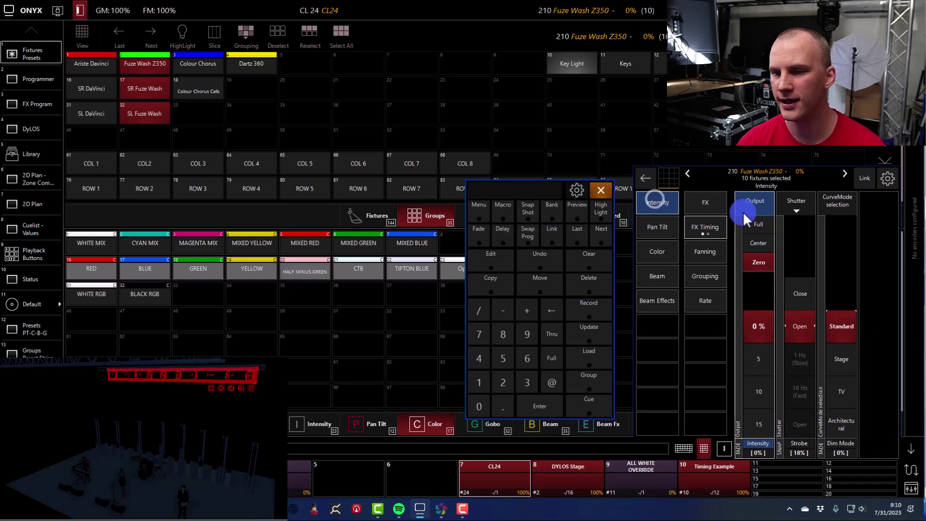
{"action": "left_click", "coordinate": [758, 260]}
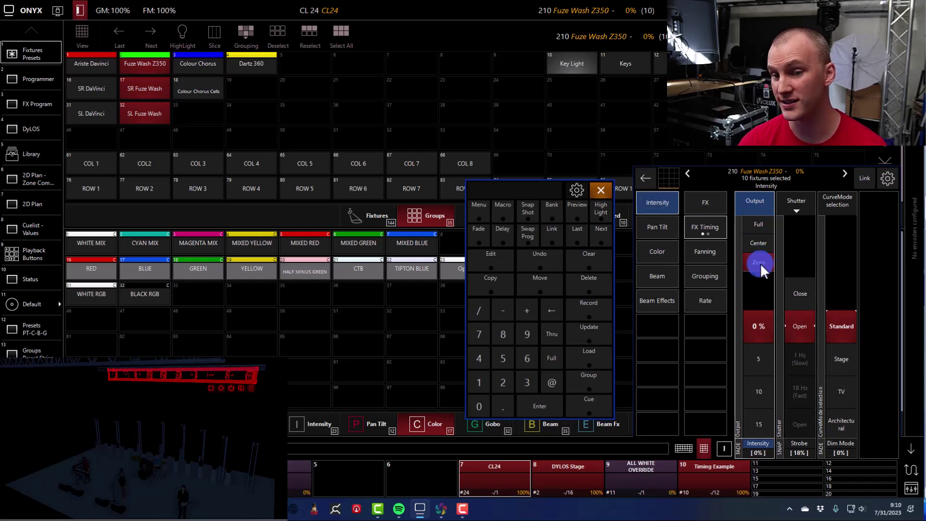
{"action": "left_click", "coordinate": [656, 251]}
{"action": "left_click", "coordinate": [760, 241]}
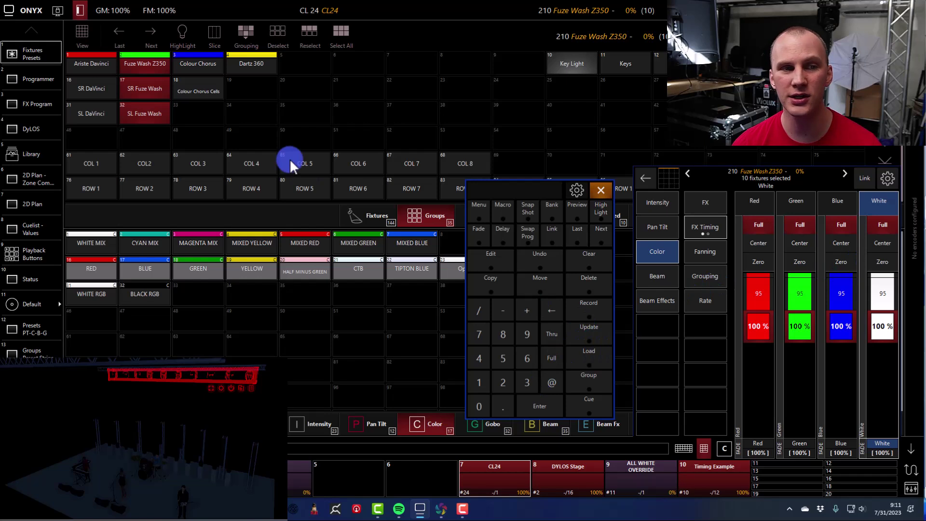
{"action": "left_click", "coordinate": [553, 382]}
{"action": "left_click", "coordinate": [549, 365]}
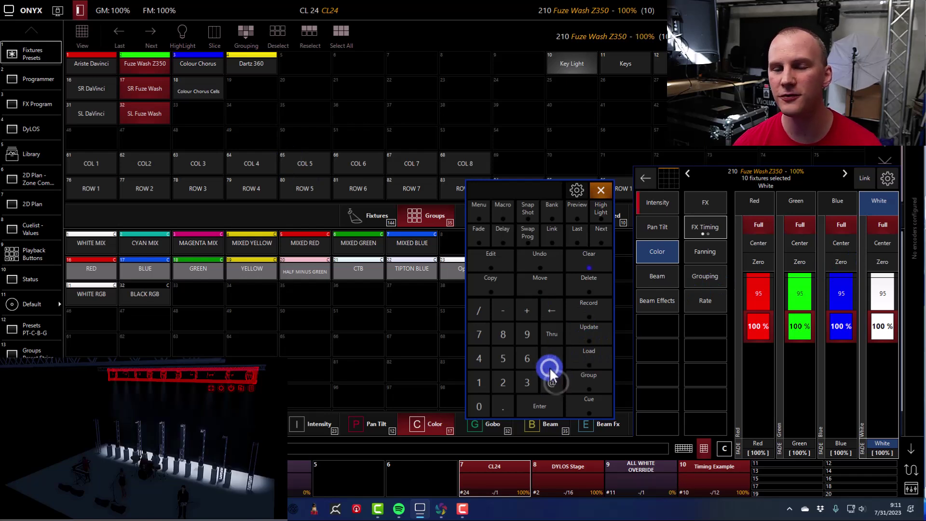
Examine the selected fixtures' intensity and color values and the default values table for the Fuze Wash Z350.
{"action": "left_click", "coordinate": [646, 205]}
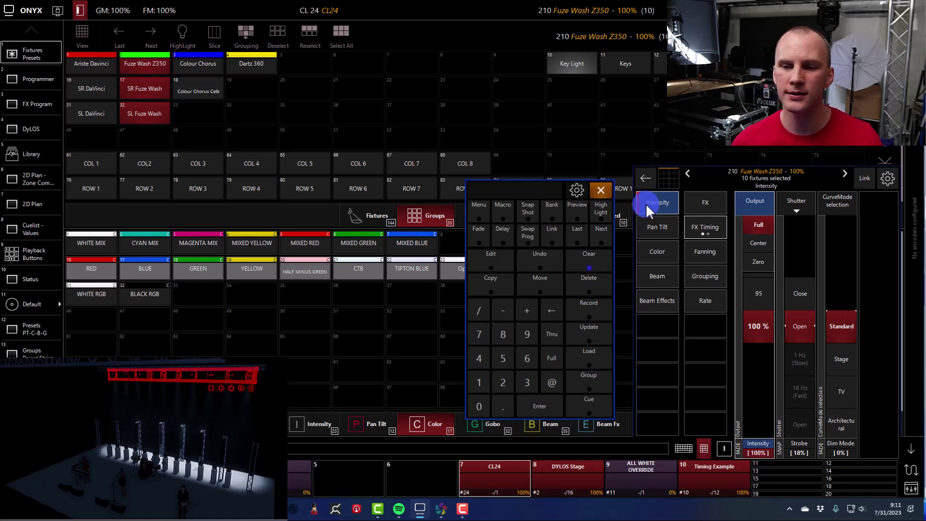
{"action": "left_click", "coordinate": [647, 257]}
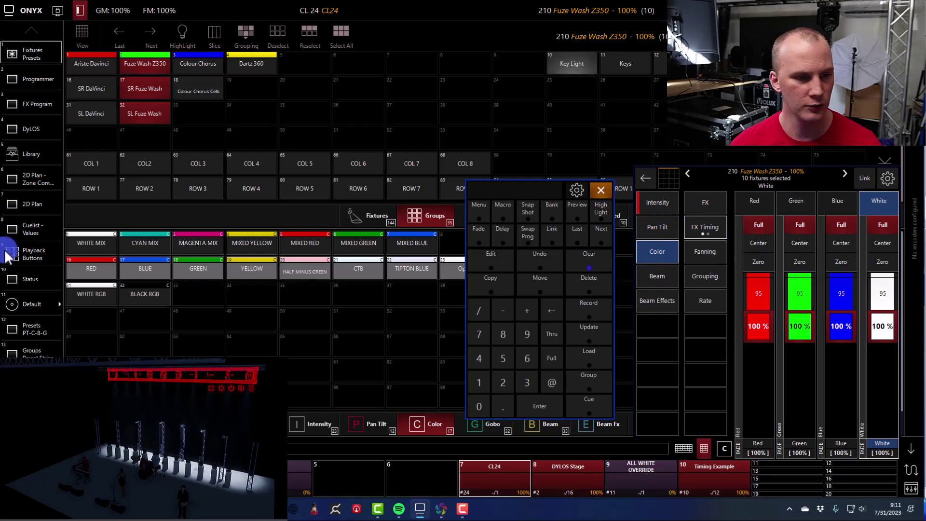
{"action": "left_click", "coordinate": [43, 303]}
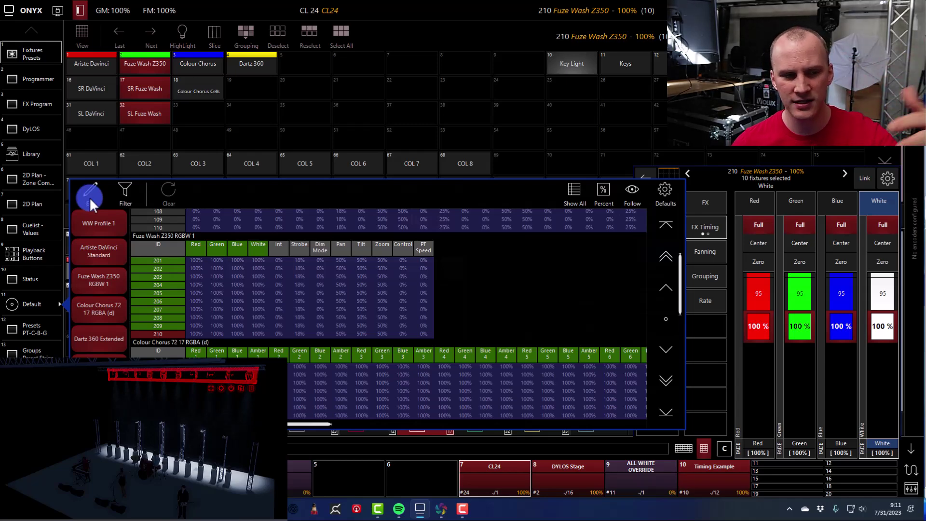
{"action": "left_click", "coordinate": [36, 306]}
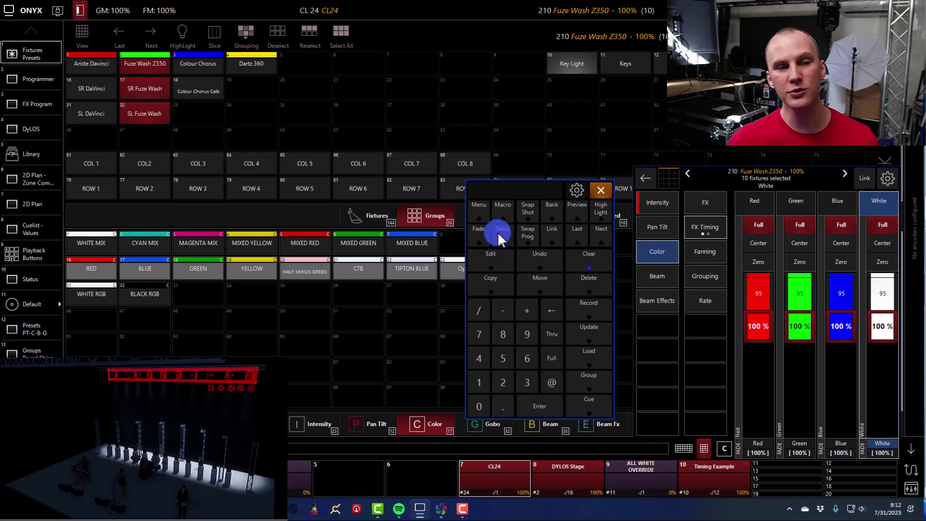
Apply the MIXED GREEN color preset to the selected fixtures and set their White channel to zero.
{"action": "left_click", "coordinate": [665, 203]}
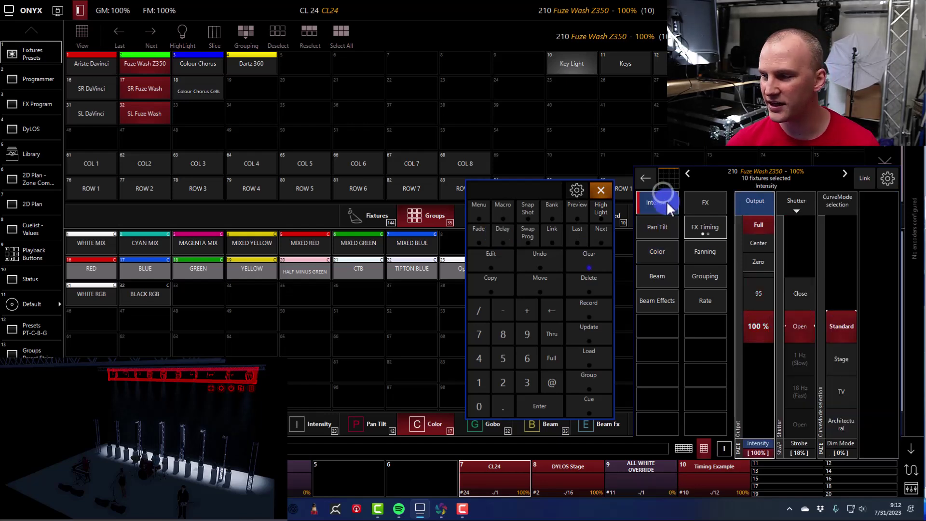
{"action": "left_click", "coordinate": [656, 247]}
{"action": "left_click", "coordinate": [369, 269]}
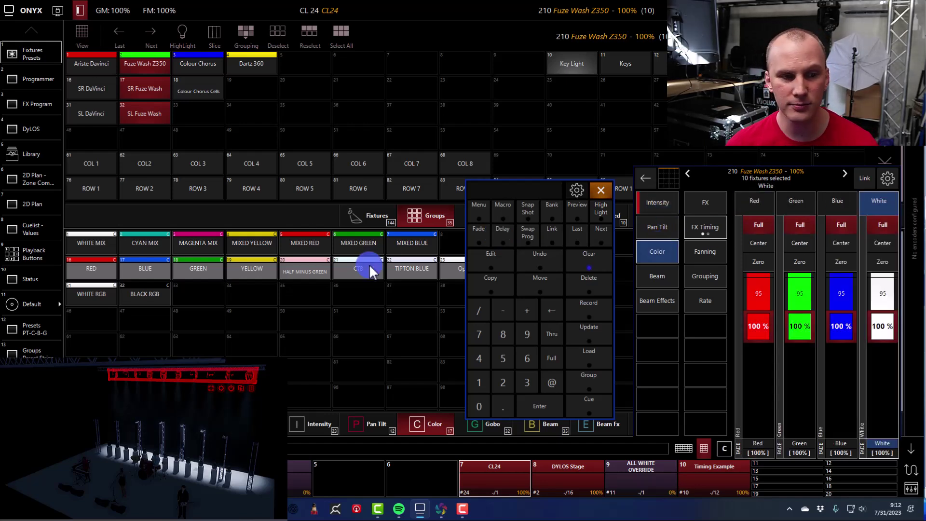
{"action": "left_click", "coordinate": [283, 245]}
{"action": "left_click", "coordinate": [342, 239]}
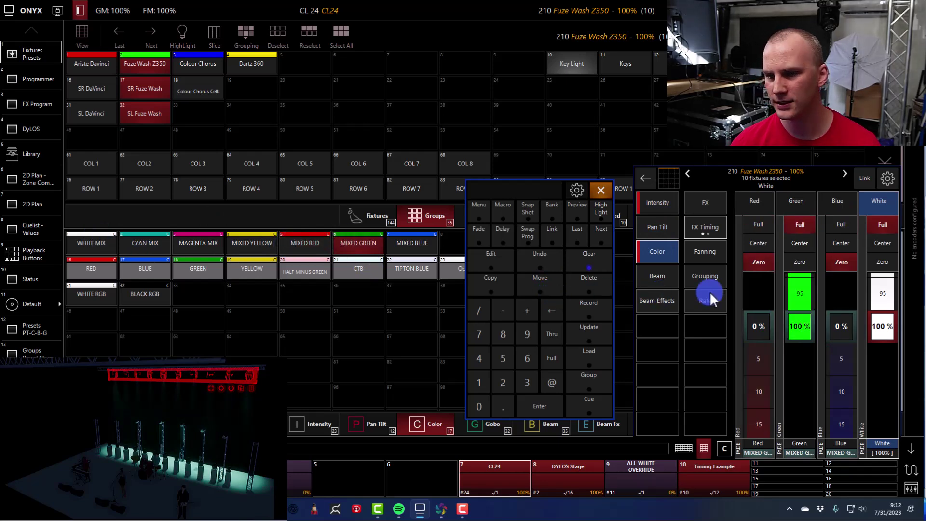
{"action": "left_click", "coordinate": [888, 261]}
Record the green look as a new cuelist on playback 6 and clear the programmer.
{"action": "left_click", "coordinate": [559, 222]}
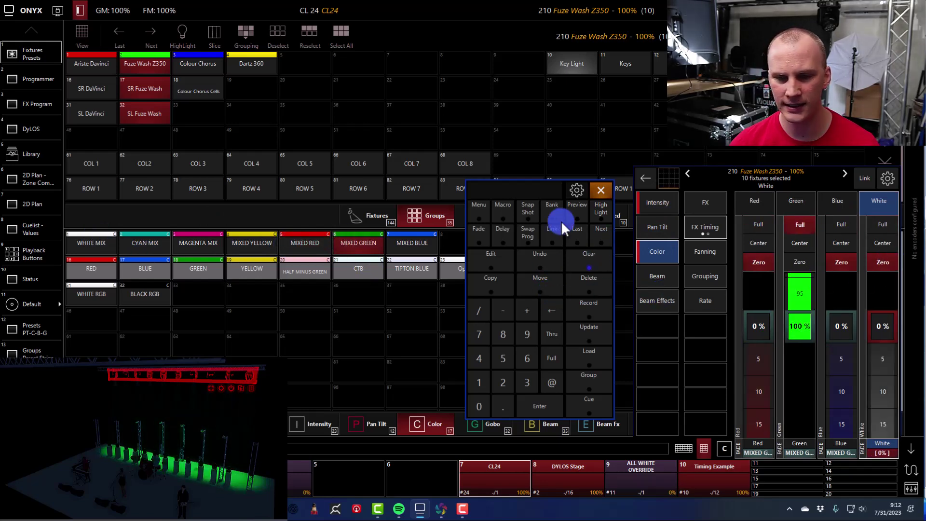
{"action": "left_click", "coordinate": [477, 236]}
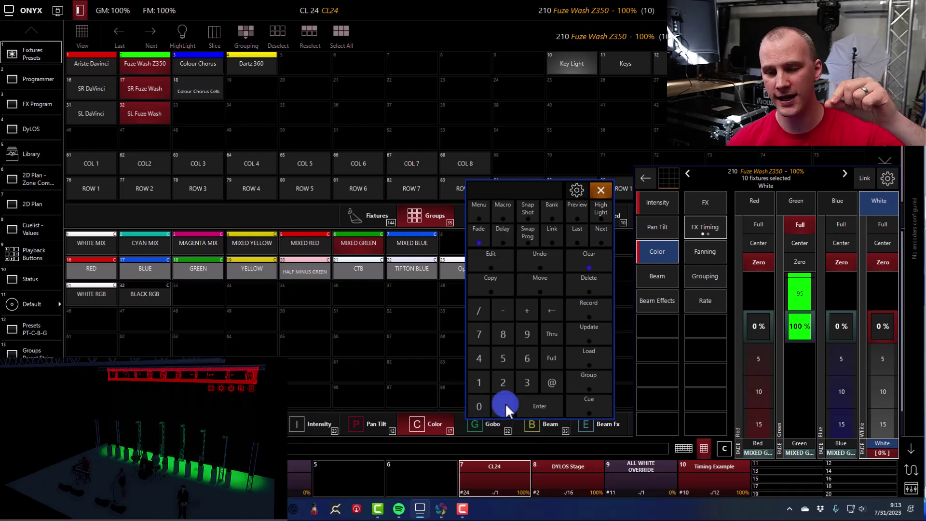
{"action": "left_click", "coordinate": [547, 400]}
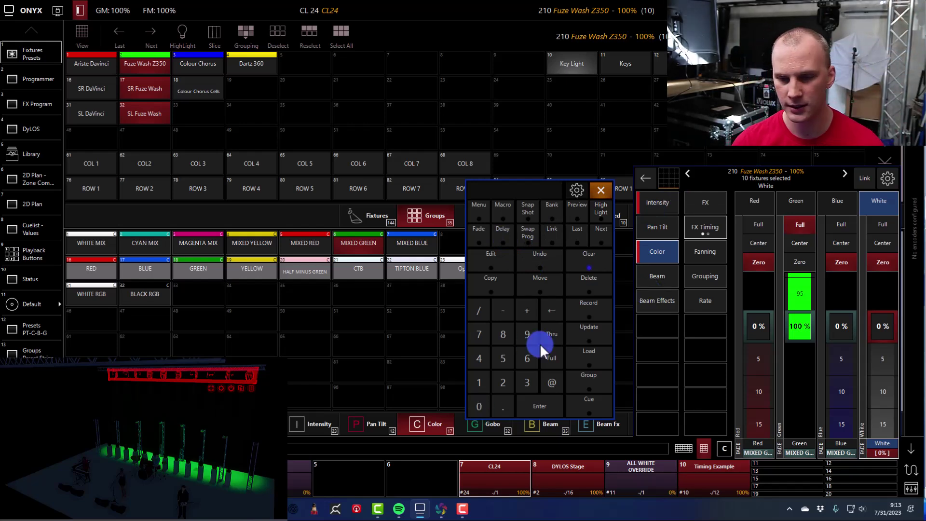
{"action": "left_click", "coordinate": [577, 312]}
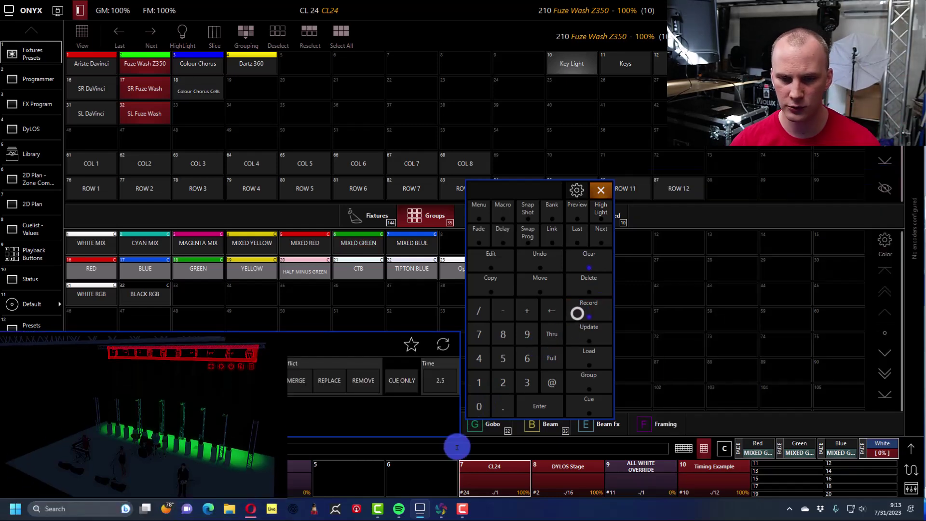
{"action": "left_click", "coordinate": [439, 472]}
{"action": "left_click", "coordinate": [72, 355]}
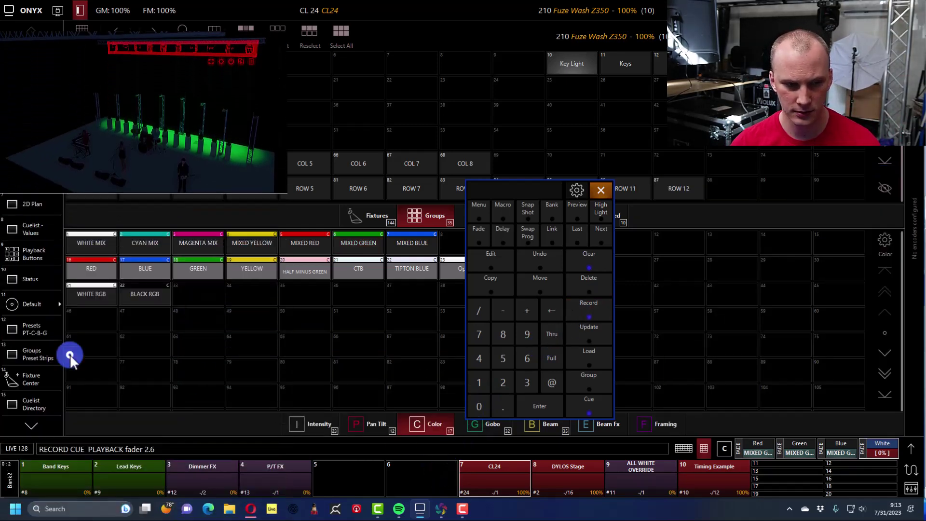
{"action": "left_click", "coordinate": [571, 265]}
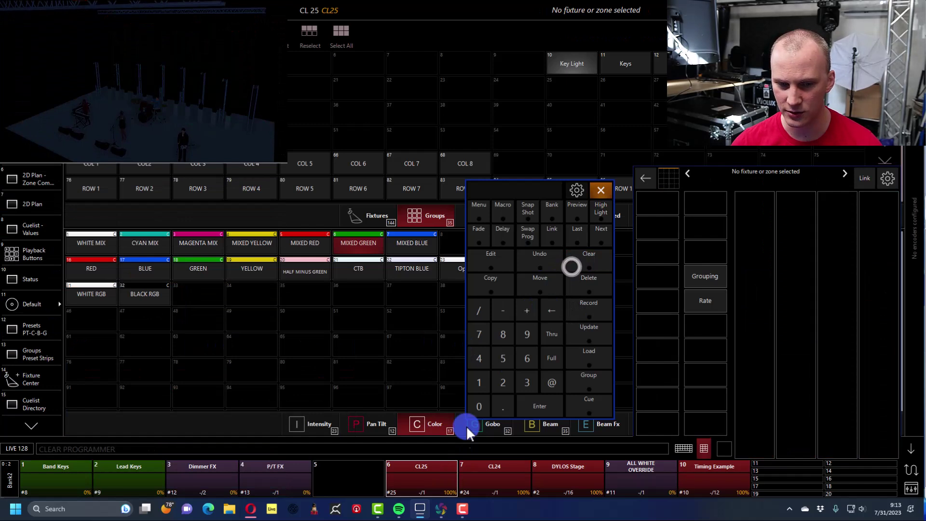
Start the green look by playing cuelist CL25 on playback 6.
{"action": "left_click", "coordinate": [431, 465]}
{"action": "left_click", "coordinate": [415, 291]}
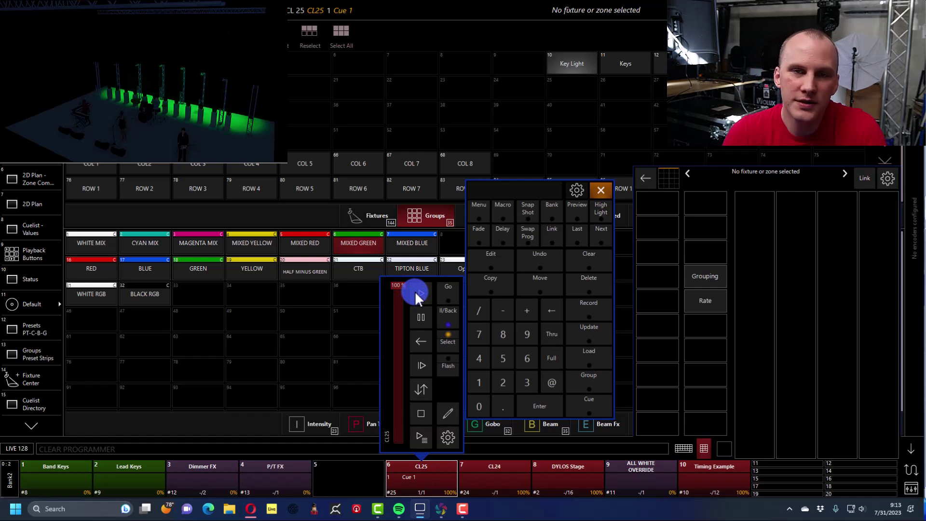
{"action": "left_click", "coordinate": [416, 413]}
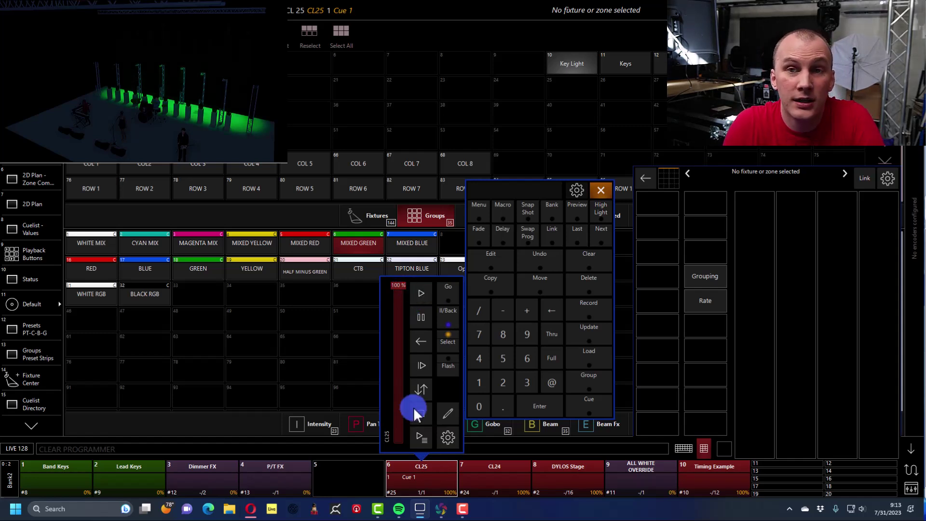
Play the red cuelist CL24 on playback 7 to replace the running green look.
{"action": "left_click", "coordinate": [487, 485]}
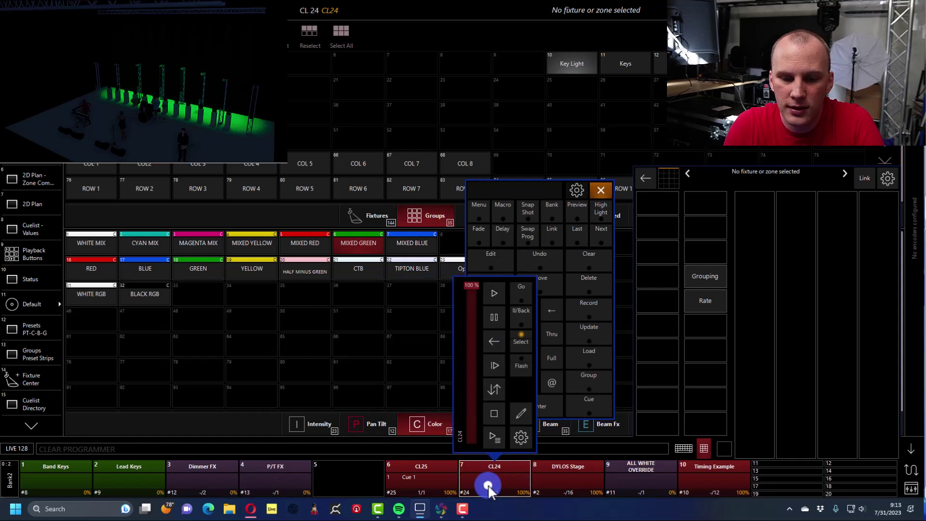
{"action": "left_click", "coordinate": [488, 485]}
{"action": "left_click", "coordinate": [488, 486]}
{"action": "left_click", "coordinate": [491, 291]}
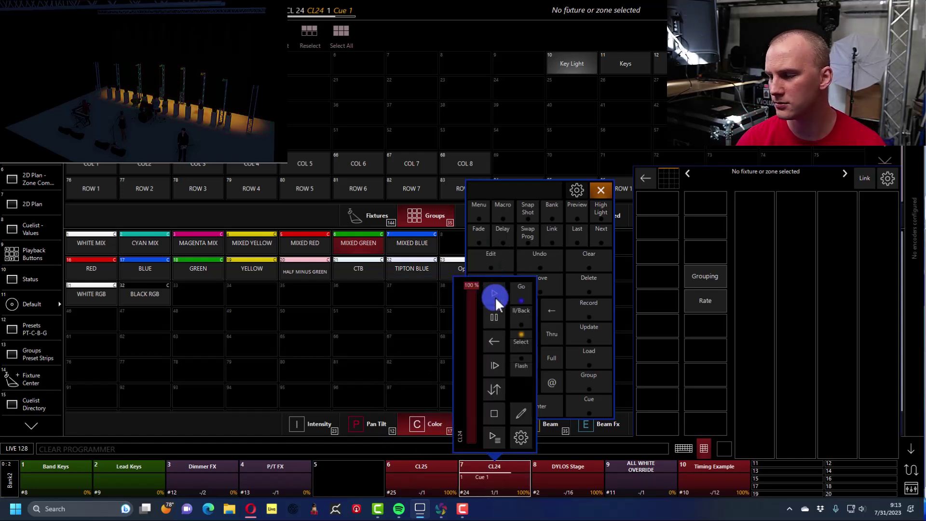
Play cuelist CL25 on playback 6 again to crossfade the fixtures from red back to green.
{"action": "left_click", "coordinate": [430, 496]}
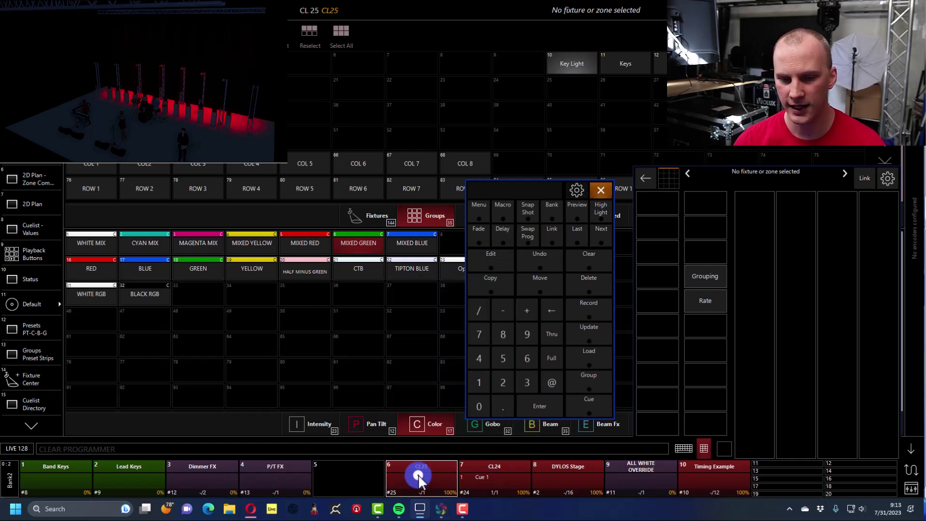
{"action": "left_click", "coordinate": [417, 477]}
{"action": "left_click", "coordinate": [422, 294]}
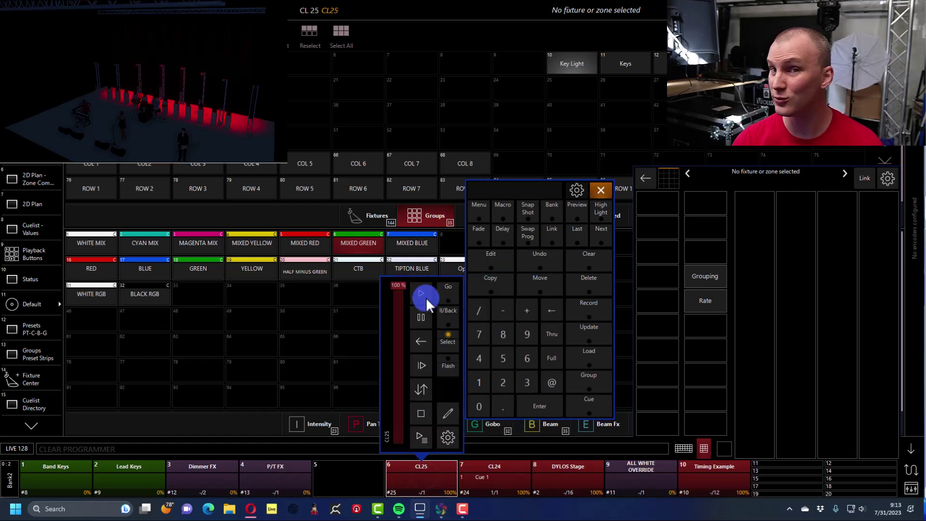
{"action": "left_click", "coordinate": [426, 297]}
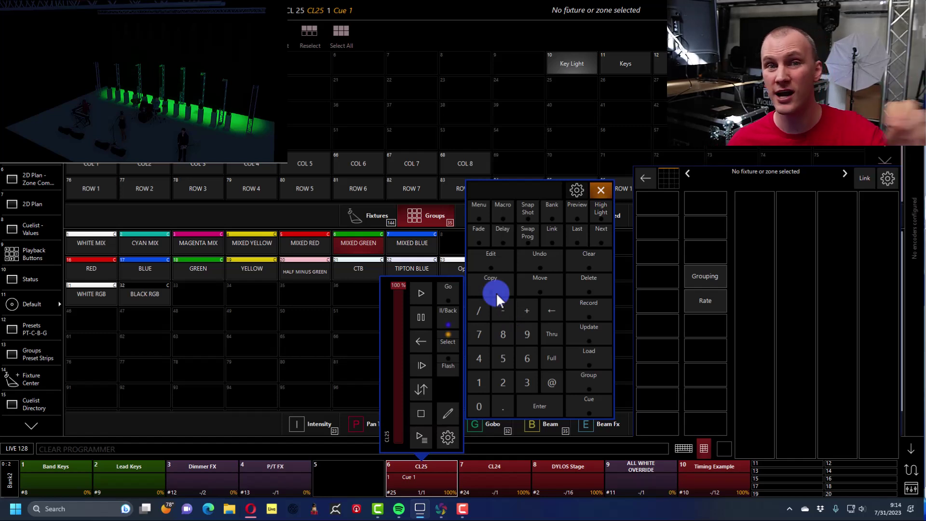
Clear the programmer and switch the playback bank to Main.
{"action": "left_click", "coordinate": [597, 255]}
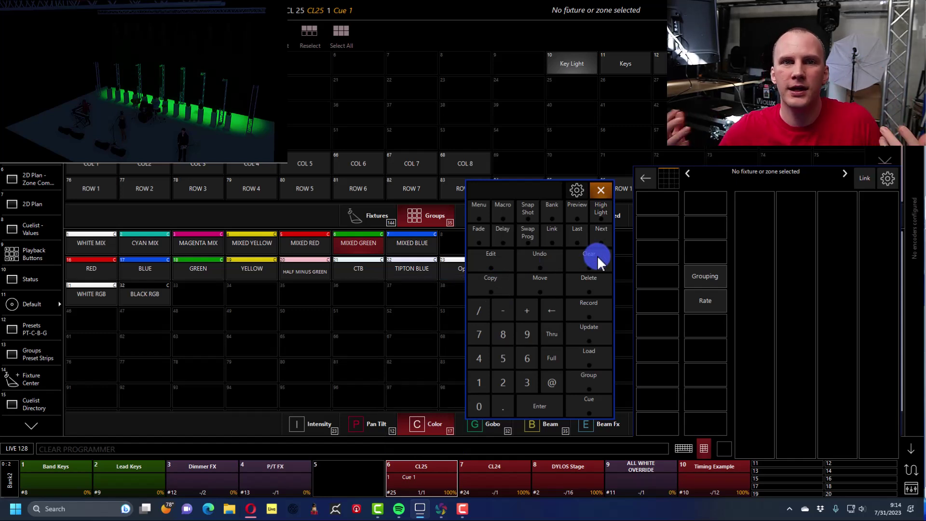
{"action": "left_click", "coordinate": [13, 470]}
{"action": "left_click", "coordinate": [31, 346]}
{"action": "left_click", "coordinate": [322, 380]}
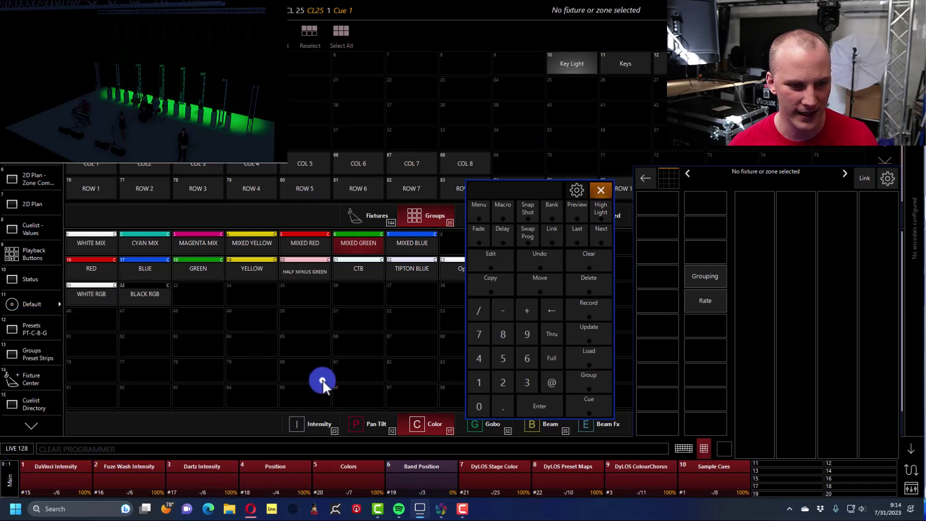